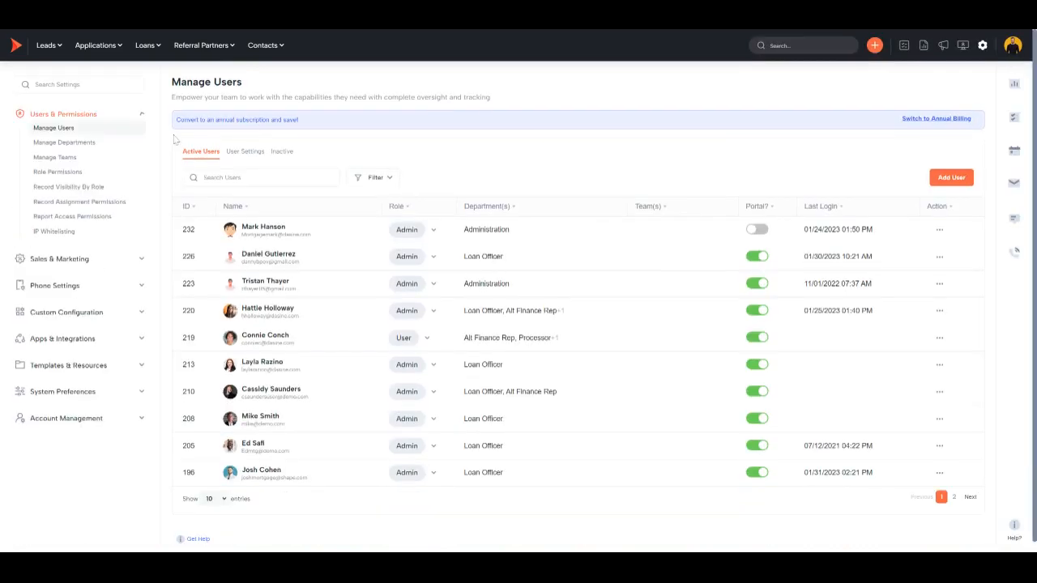
Open the Inbound Call Routing phone settings and expand the Call Routes folder to see its rules.
left_click(61, 288)
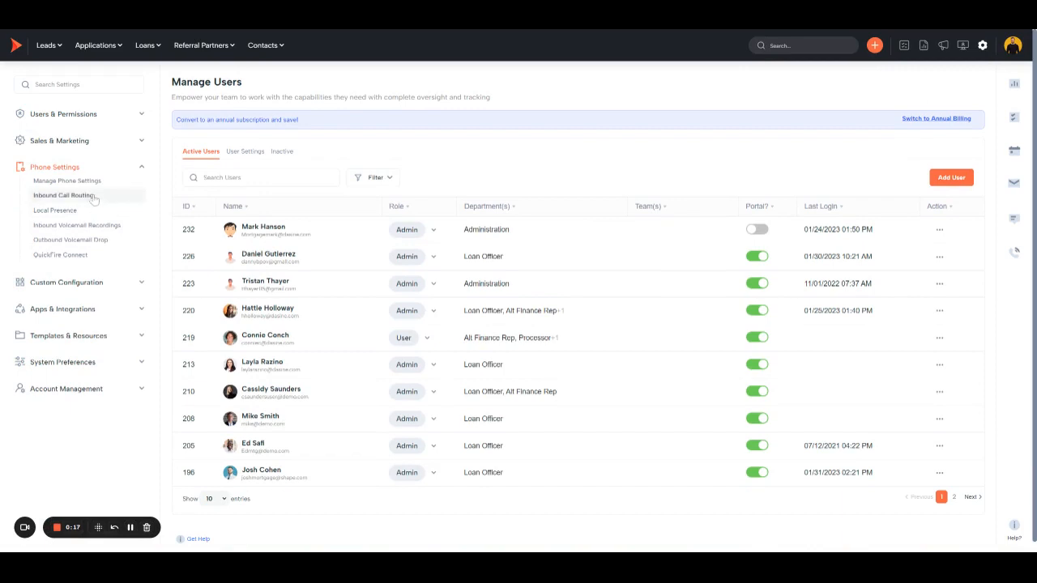
left_click(65, 196)
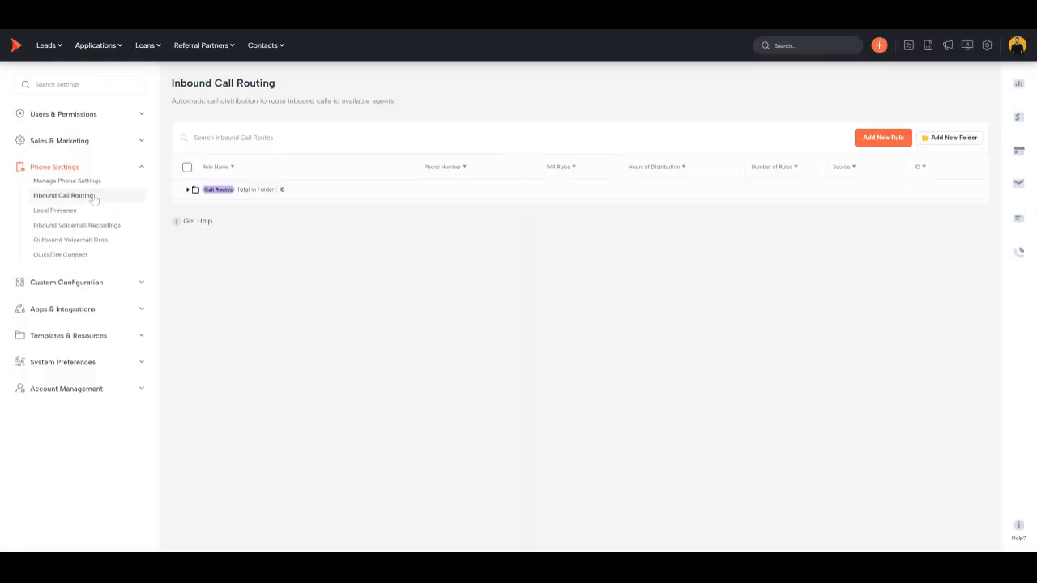
left_click(188, 189)
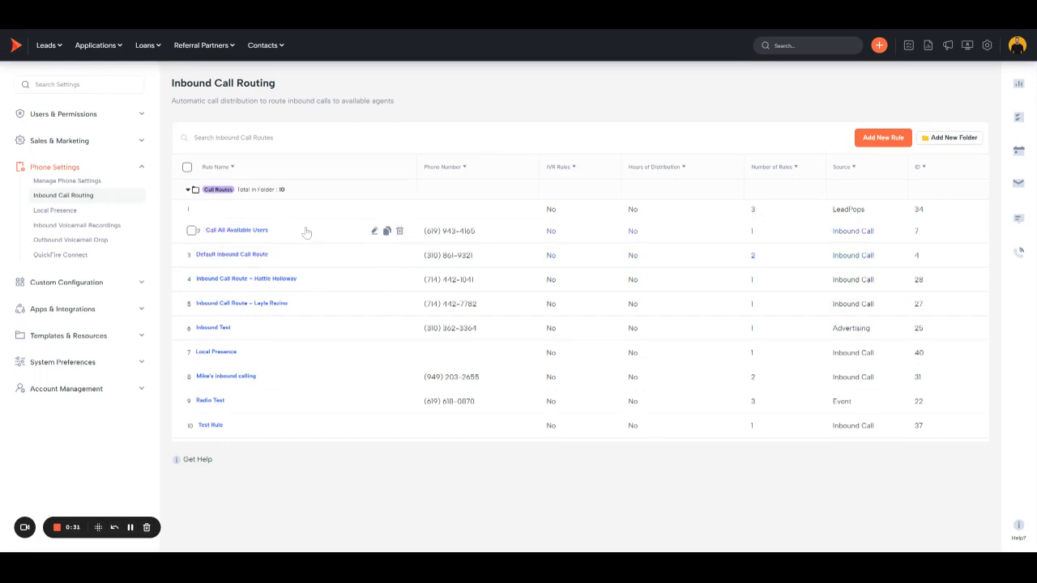
Create and save a rule named "Example Call Route" with source Inbound Call, assigning new leads to the user that answers.
left_click(879, 139)
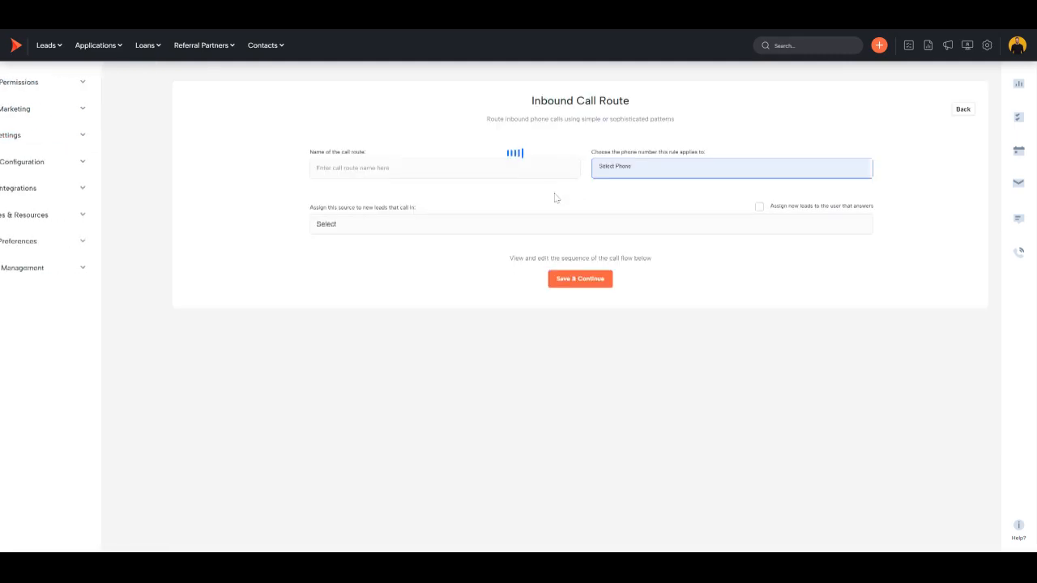
left_click(391, 166)
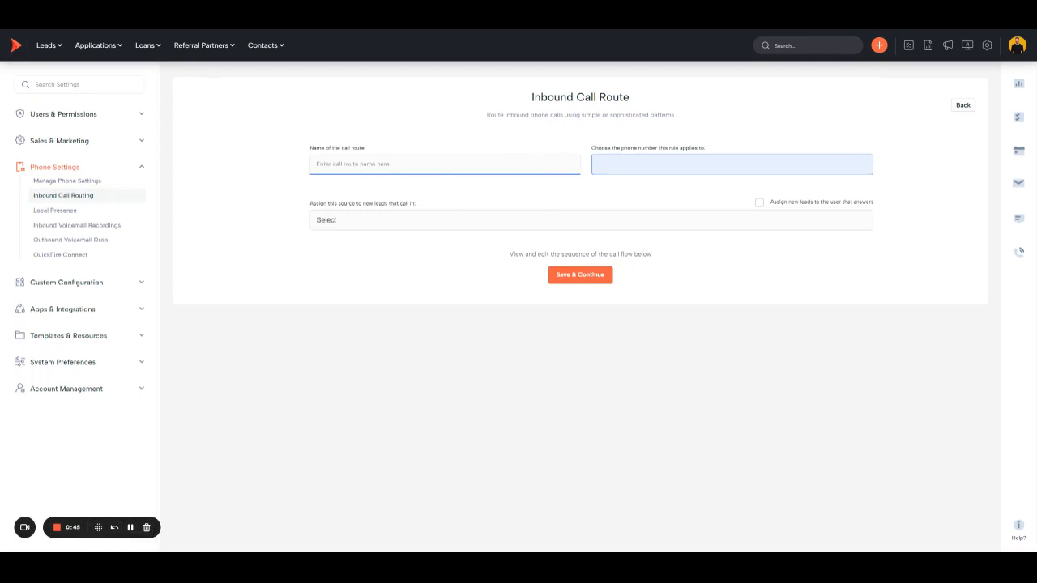
type("Example Call Route")
left_click(759, 204)
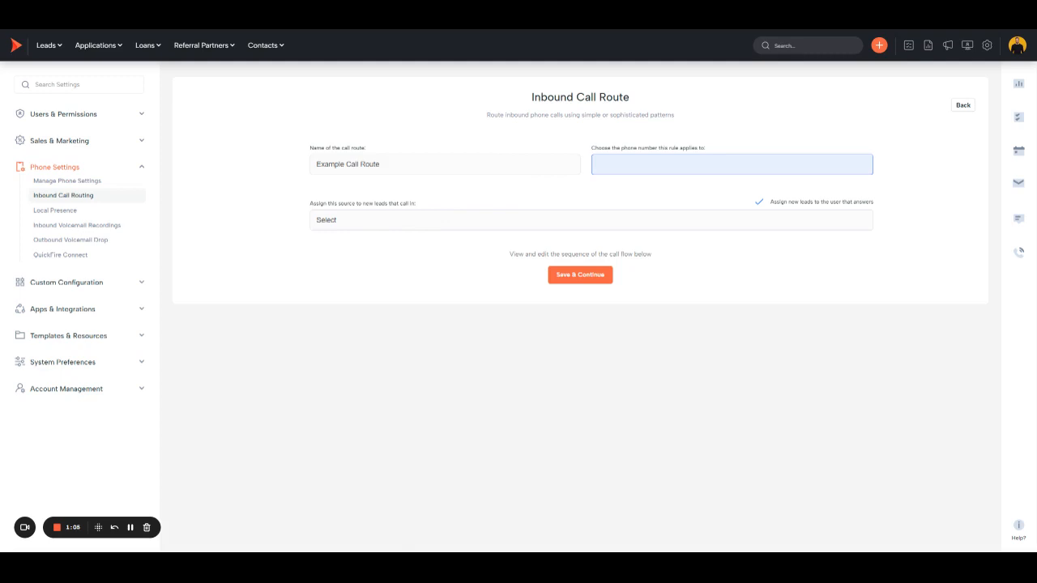
left_click(395, 255)
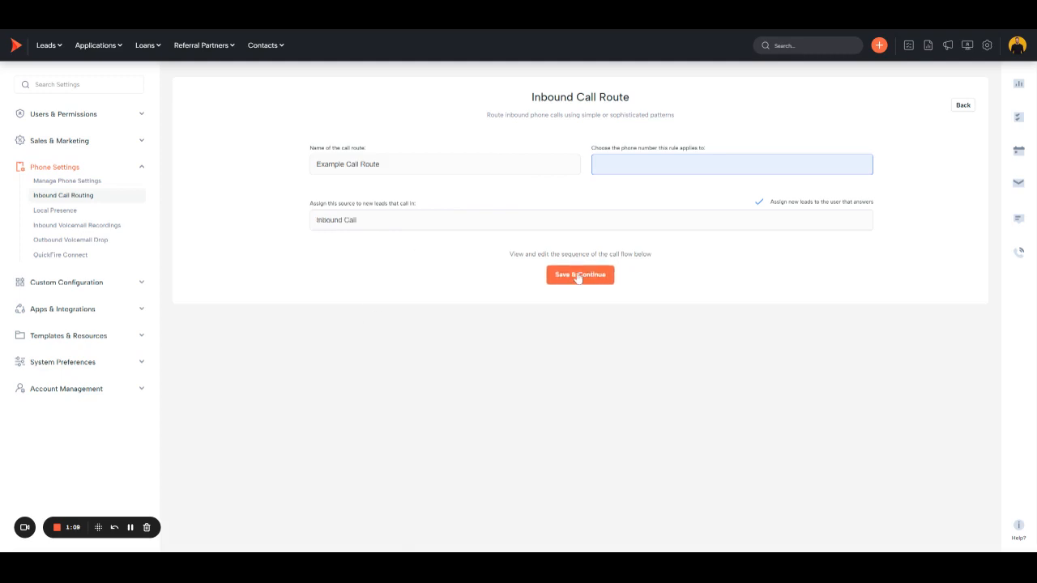
left_click(575, 276)
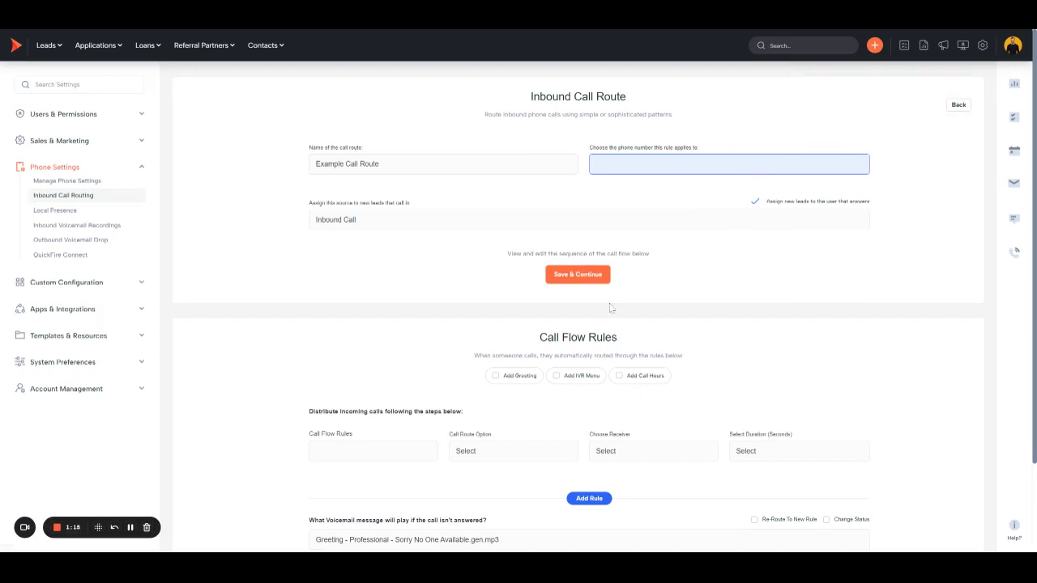
Check which phone numbers are available for the call route without choosing one.
left_click(624, 167)
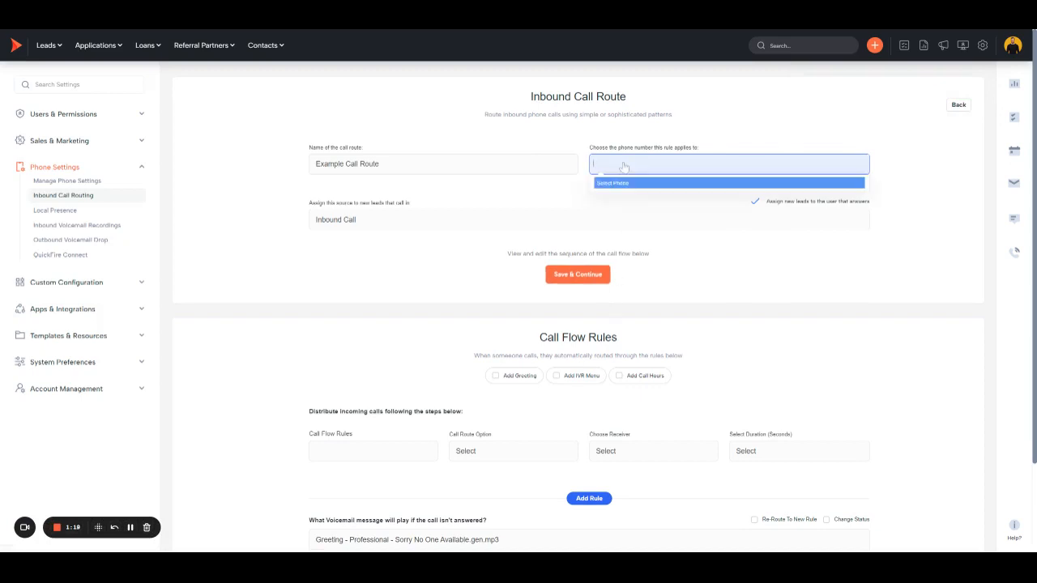
left_click(511, 192)
Try the Add Greeting option in the call flow rules to see its recording and pause settings.
scroll(523, 197, "down", 1)
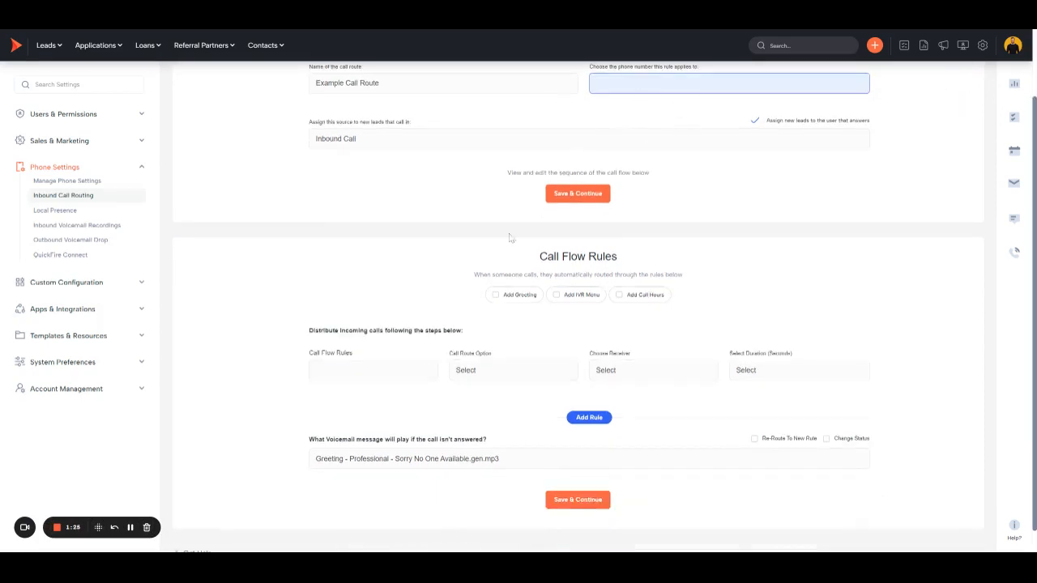
scroll(473, 324, "down", 1)
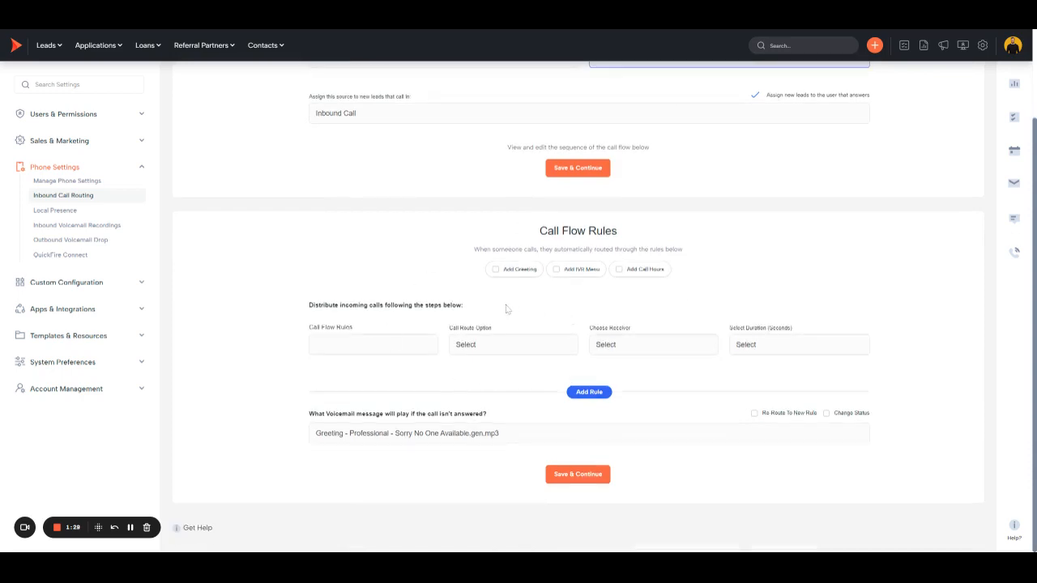
left_click(493, 271)
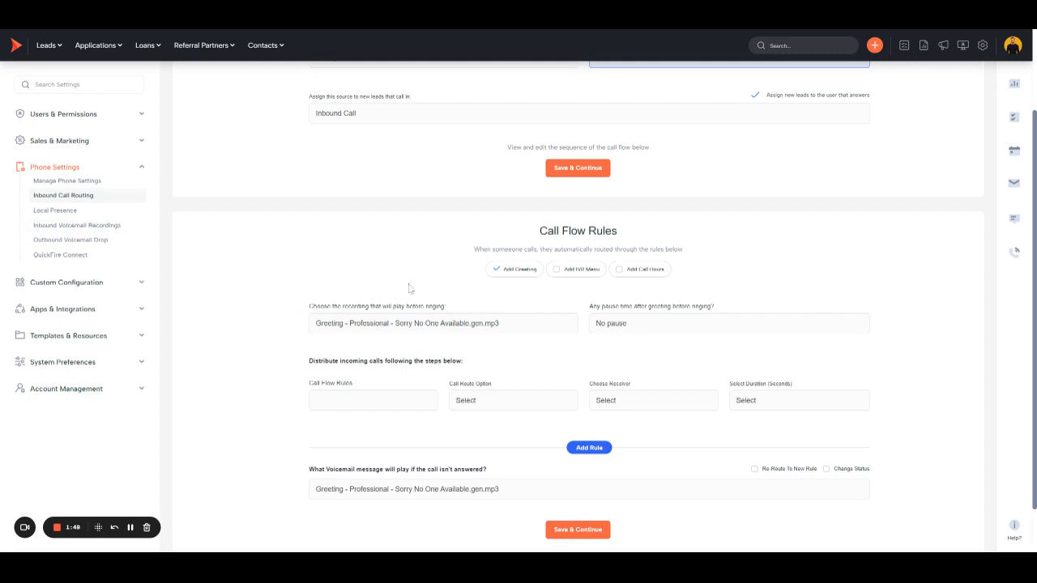
Try the Add IVR Menu option to see its keypad selection fields, and turn it off again.
left_click(563, 273)
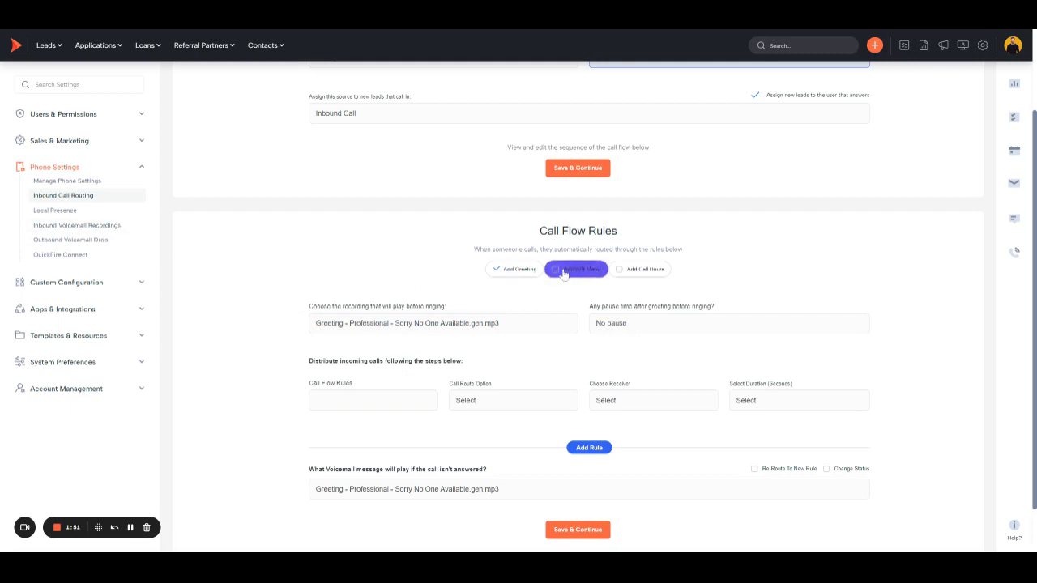
left_click(548, 274)
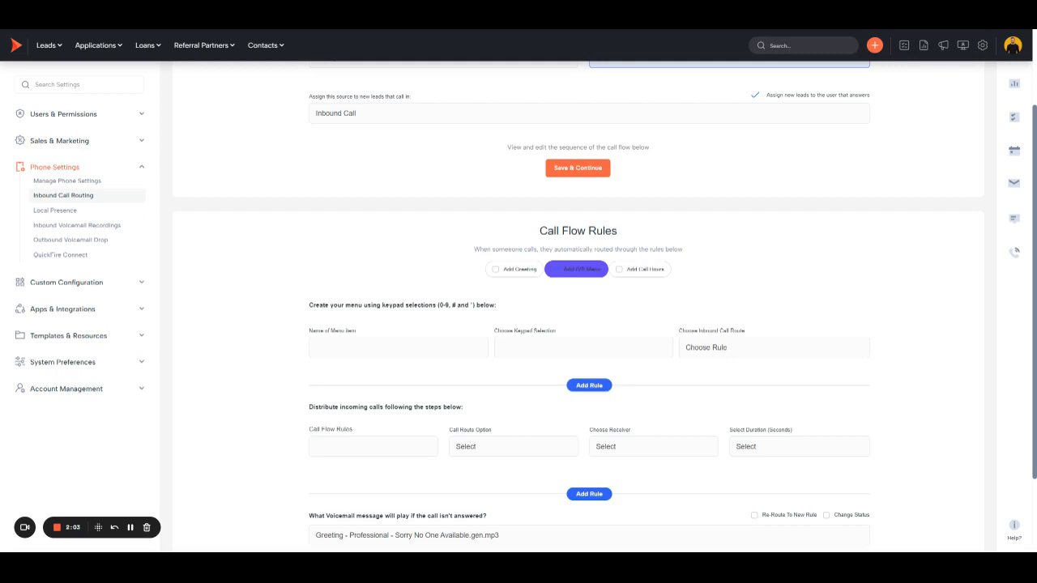
left_click(538, 340)
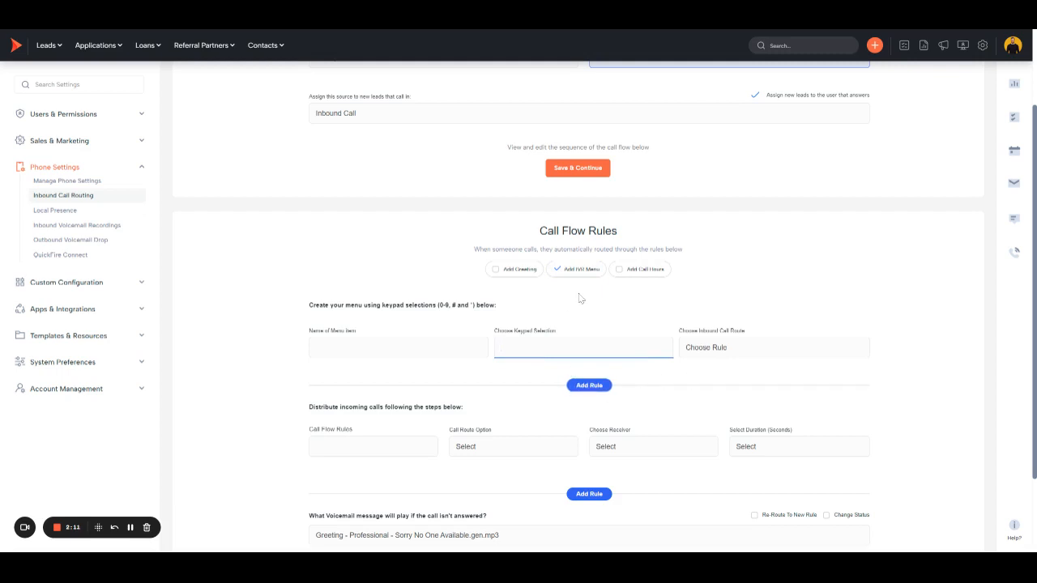
left_click(559, 271)
Try the Add Call Hours option to see the active days and hours, and turn it off again.
left_click(630, 271)
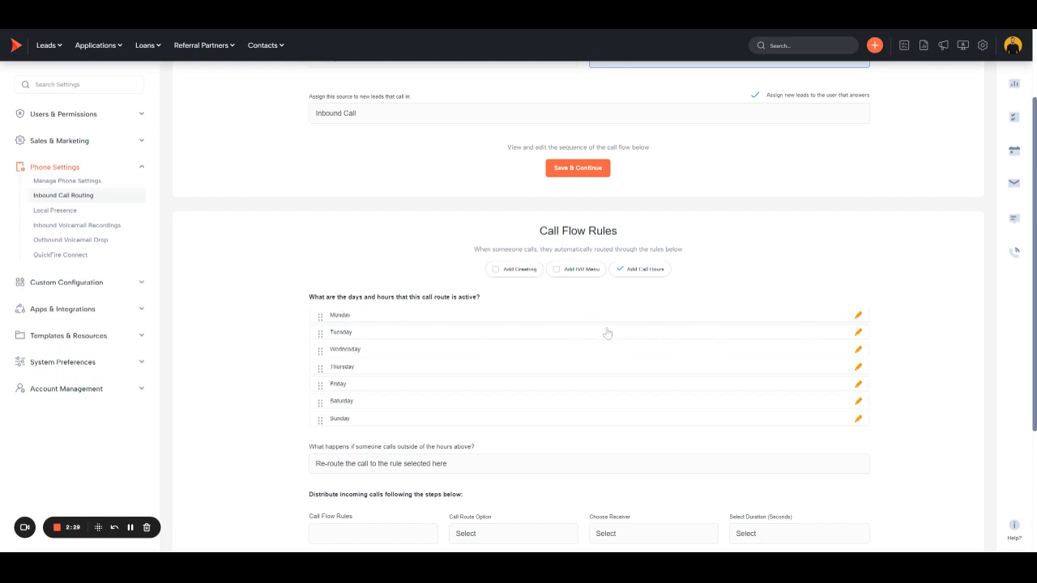
left_click(619, 272)
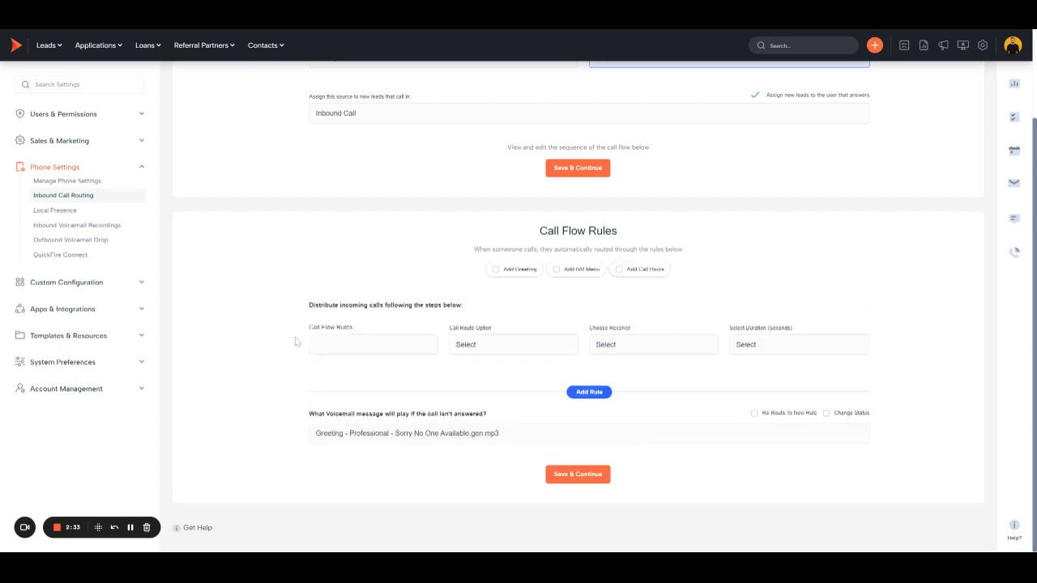
Add a call flow rule named "Call User" with route option User, a specific user as receiver and a 25 Sec duration.
left_click(373, 346)
left_click(483, 350)
left_click(488, 456)
left_click(737, 392)
left_click(769, 347)
left_click(381, 347)
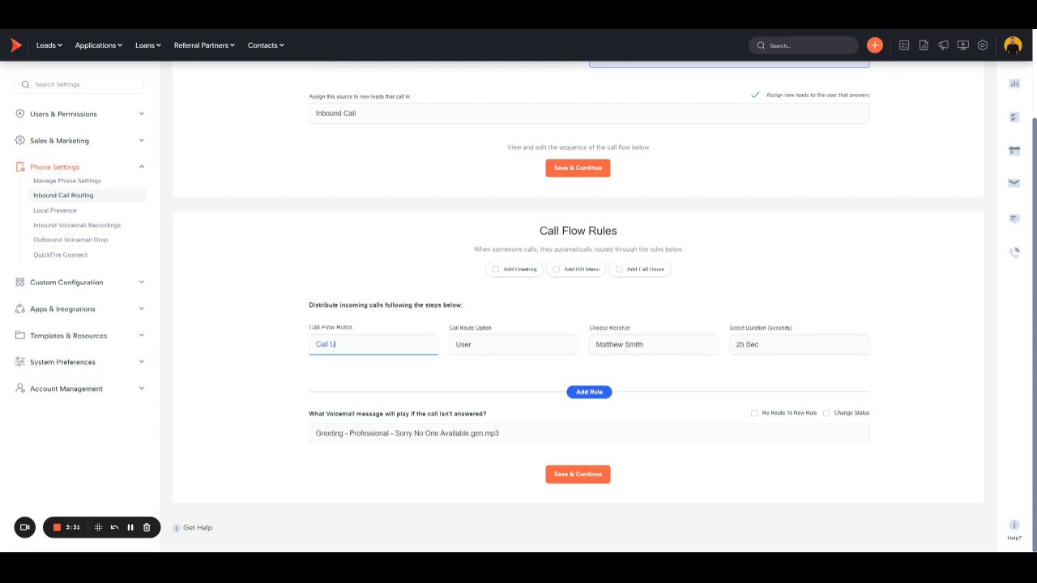
left_click(592, 396)
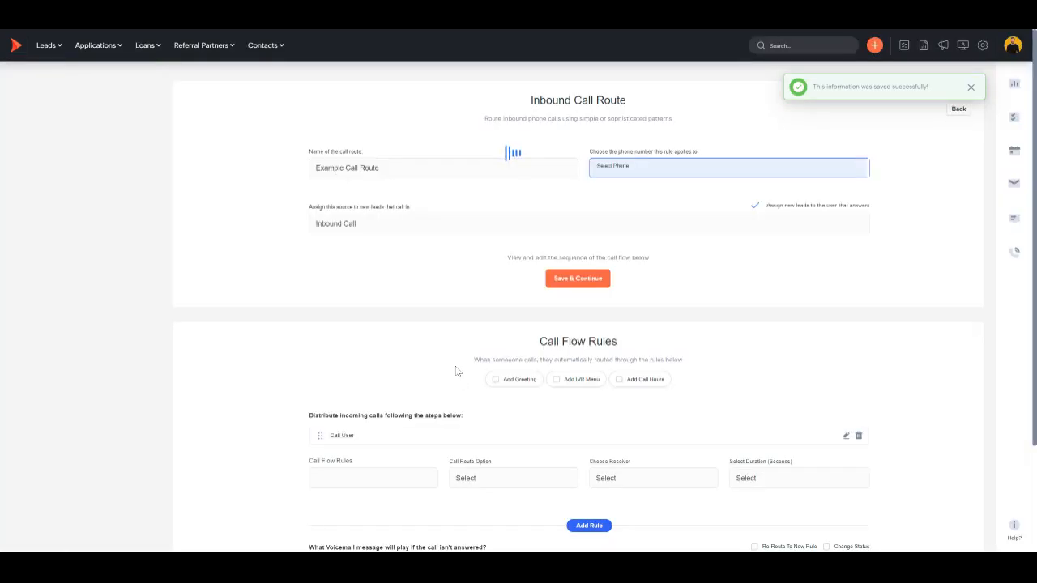
Review the blank fields for another call flow rule and the voicemail message choices for unanswered calls.
scroll(455, 368, "down", 1)
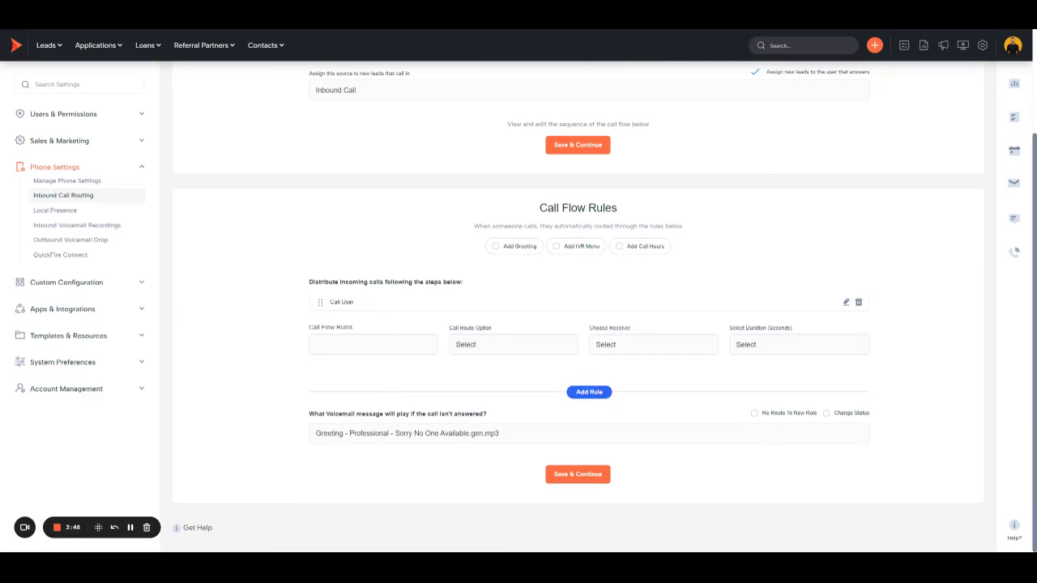
left_click(373, 345)
left_click(458, 436)
Try Re-Route To New Rule for unanswered calls, and enable Change Status in its place.
left_click(756, 414)
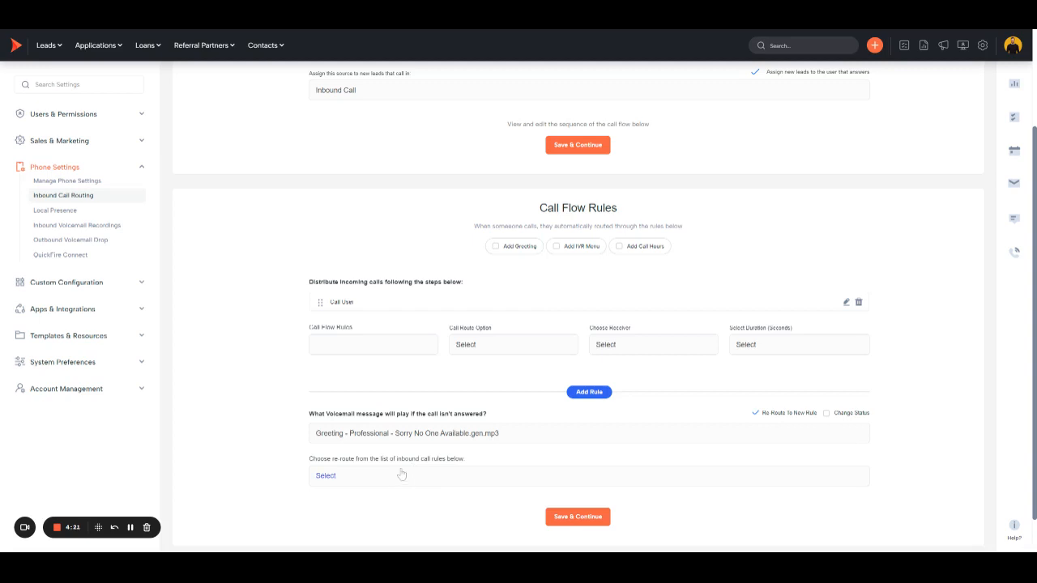
left_click(753, 414)
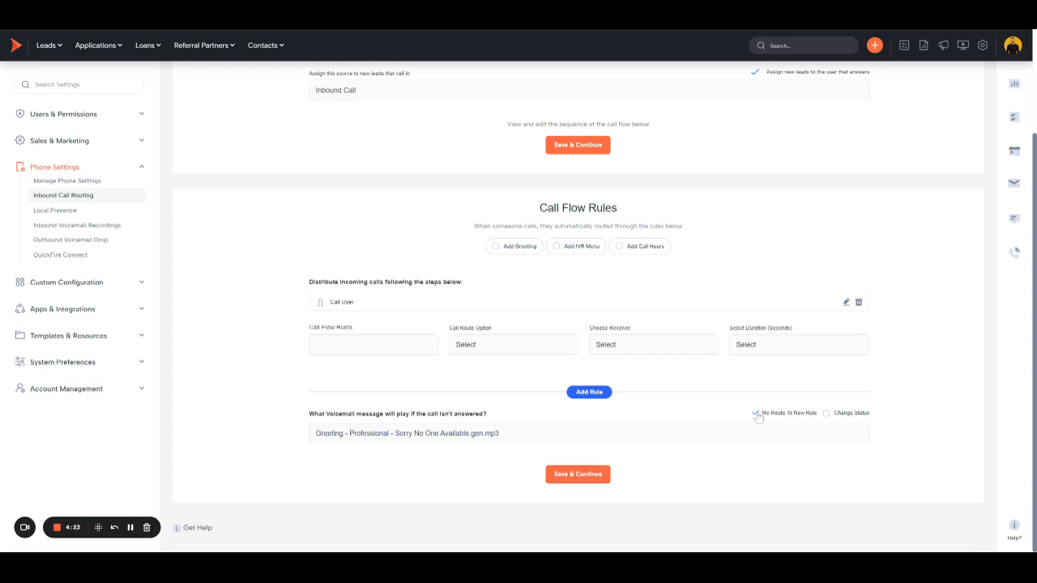
left_click(827, 414)
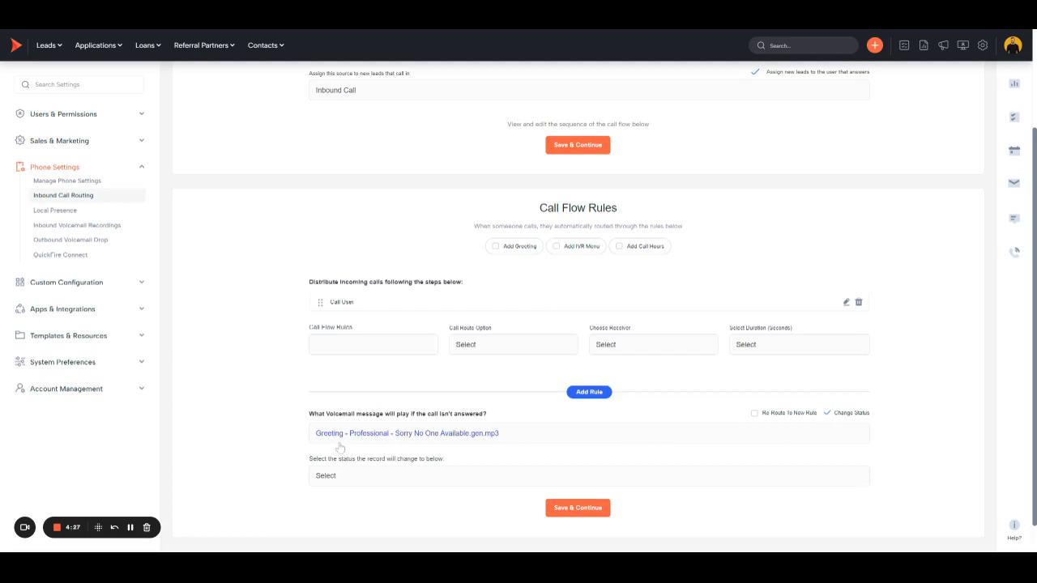